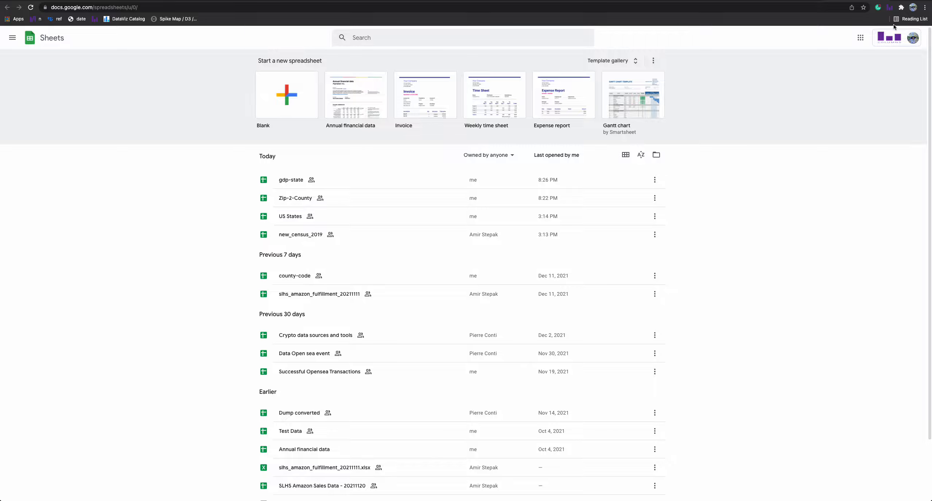
Open the gdp-state spreadsheet from the Sheets home page.
click(890, 9)
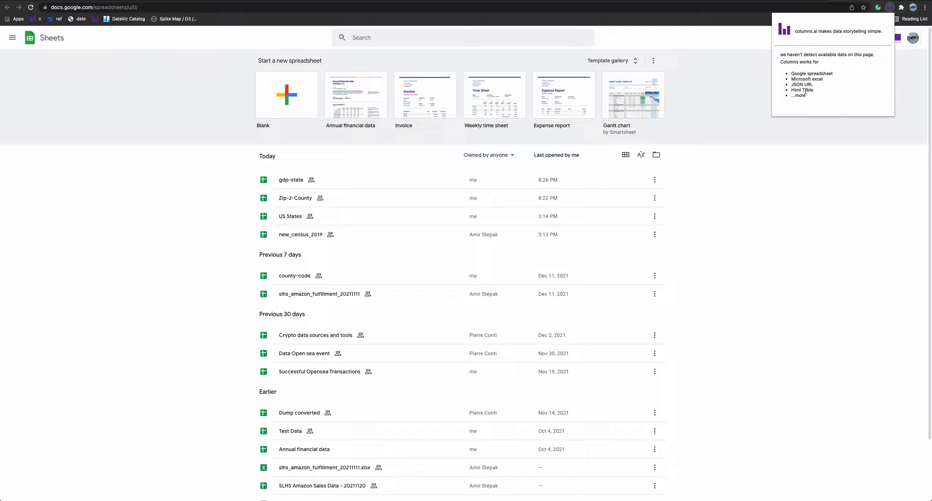
click(733, 155)
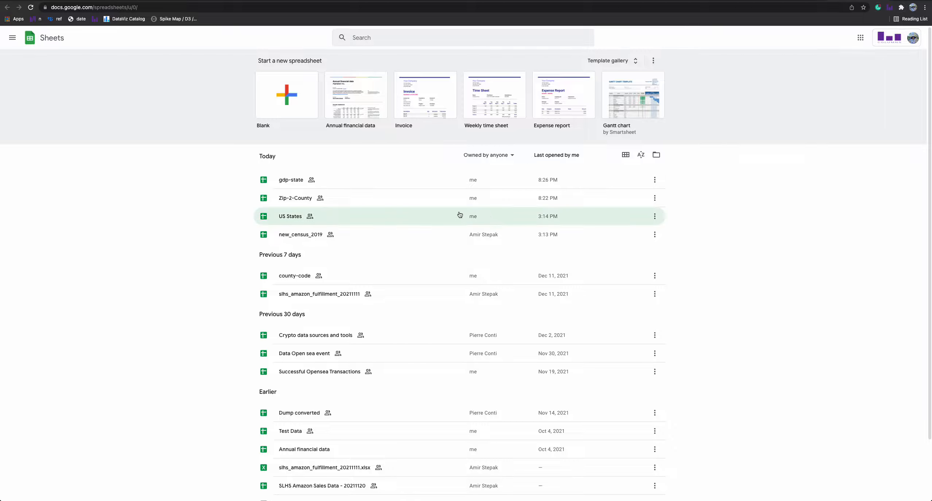
click(283, 183)
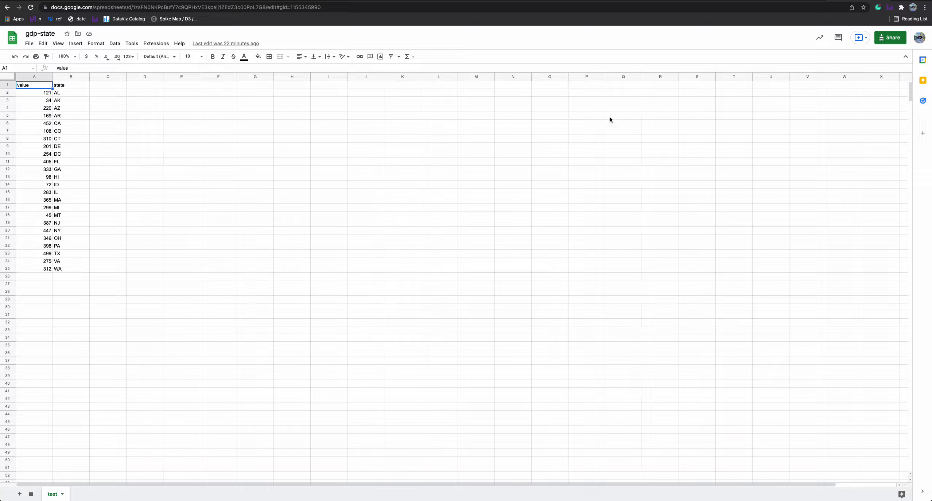
Launch the columns.ai extension to make a data story for the sheet and import the gdp_state data.
click(891, 9)
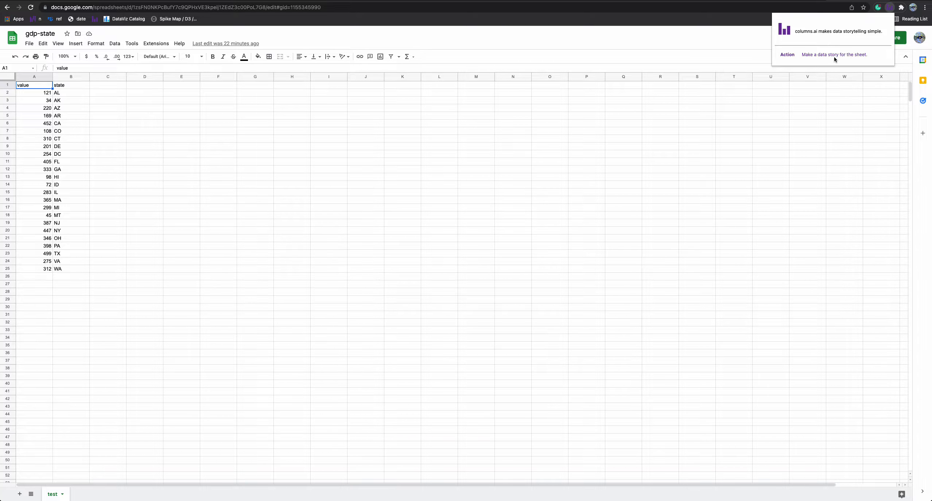
click(812, 55)
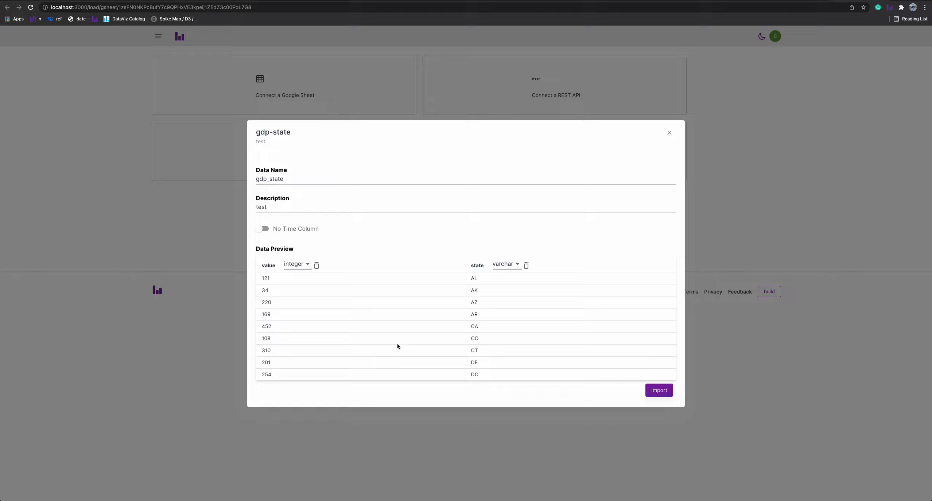
drag(297, 178, 250, 183)
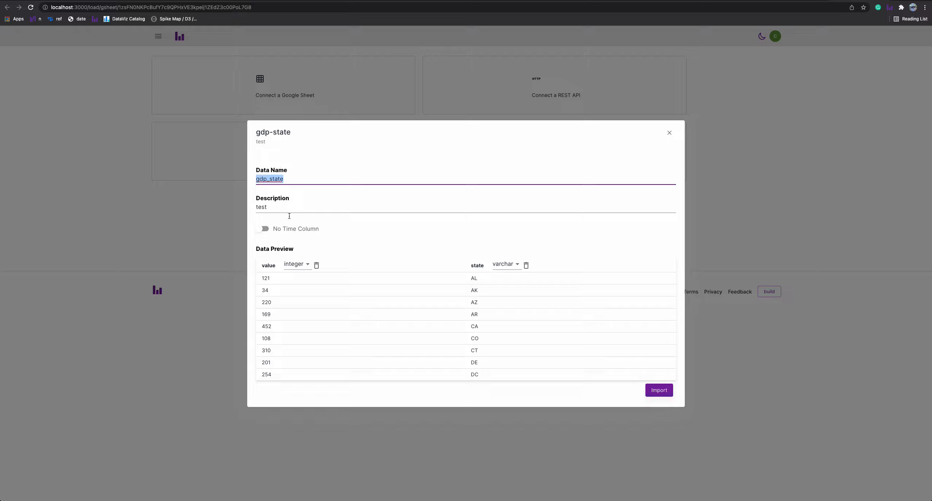
click(280, 208)
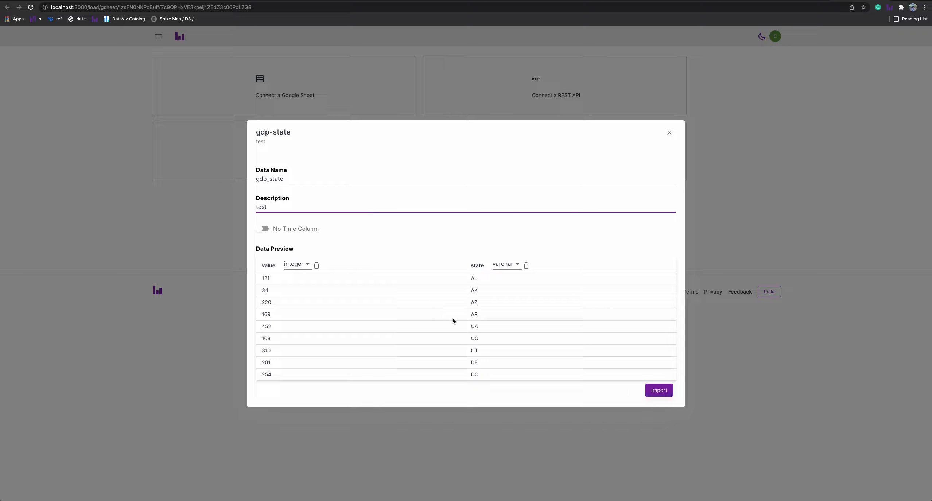
click(660, 391)
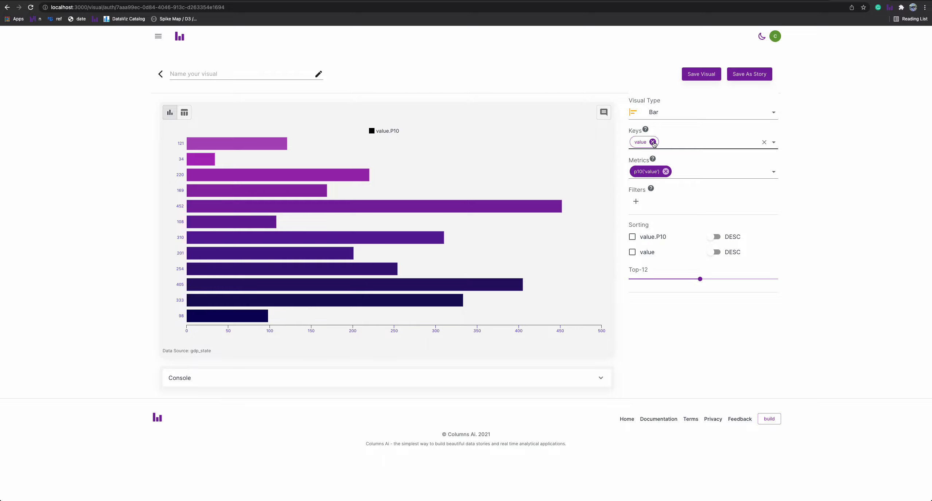
Replace the chart's key value with the state column.
click(653, 142)
click(673, 141)
click(658, 179)
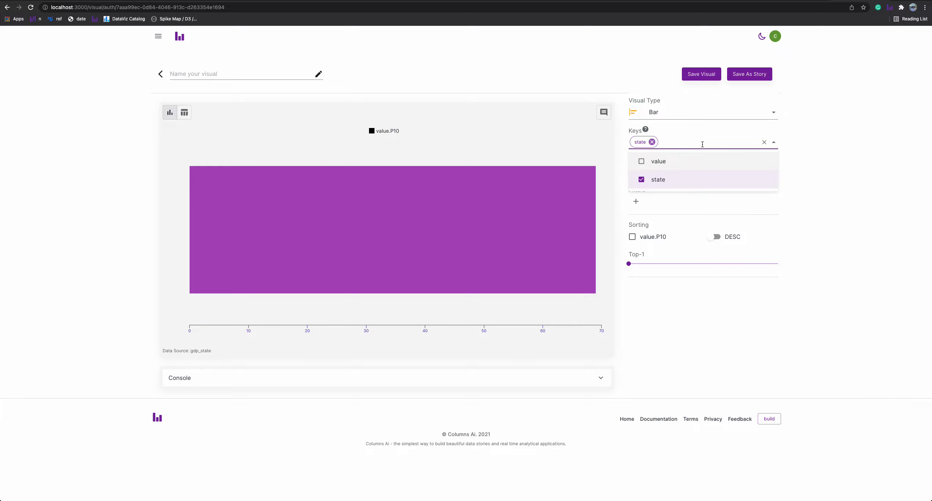
click(799, 160)
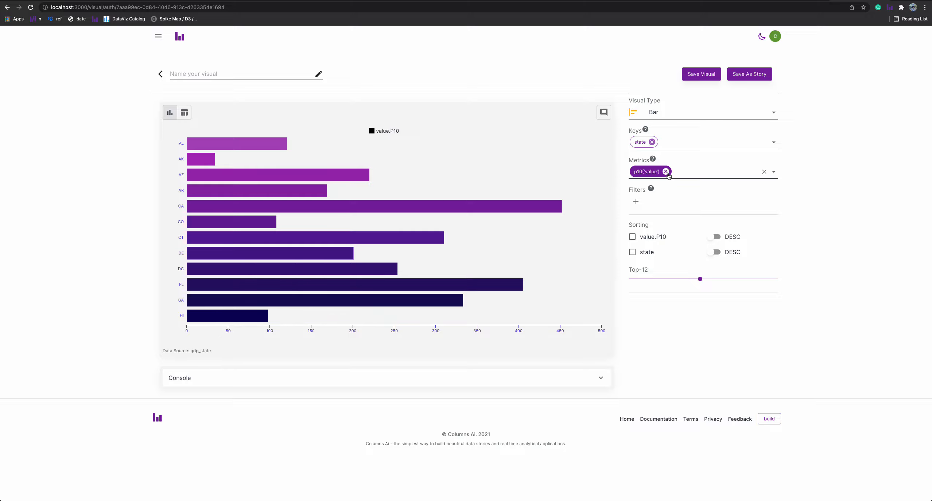
Replace the chart metric p10('value') with sum('value').
click(664, 171)
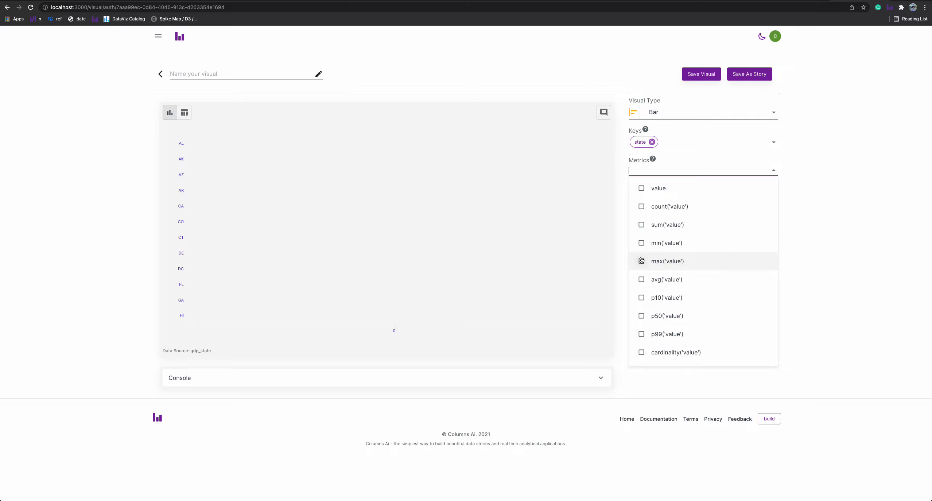
click(643, 226)
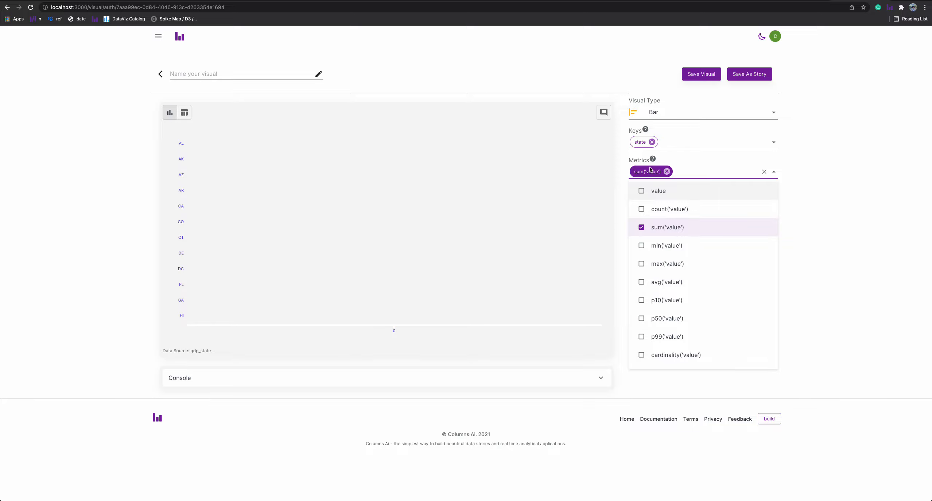
click(824, 174)
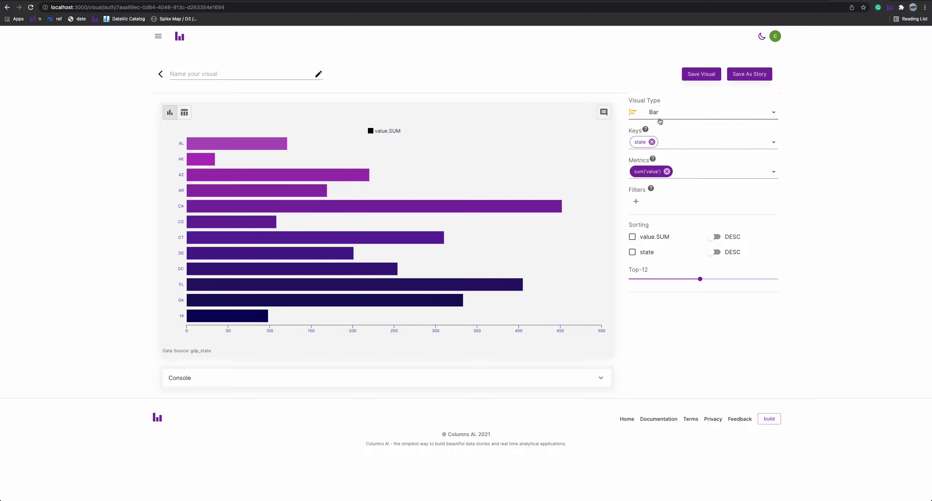
Change to a Column chart of the top 21 states sorted by value.SUM descending.
click(653, 113)
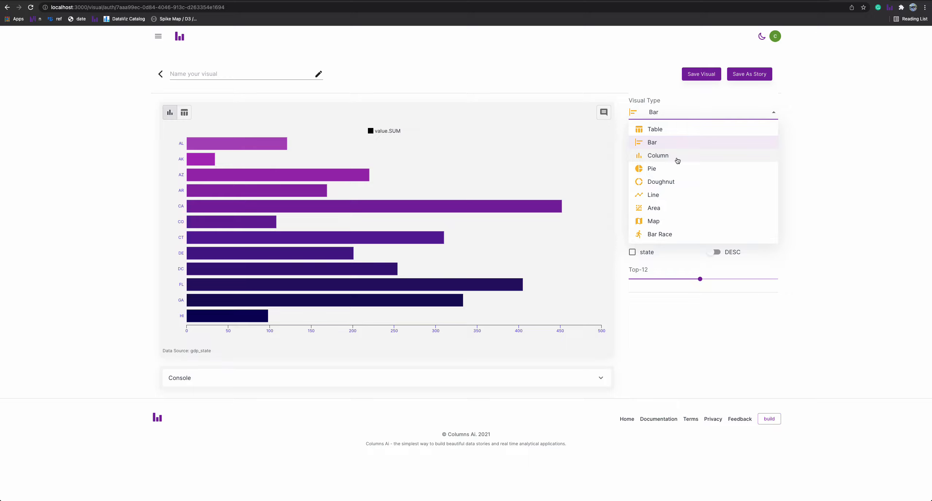
click(677, 160)
drag(730, 279, 760, 280)
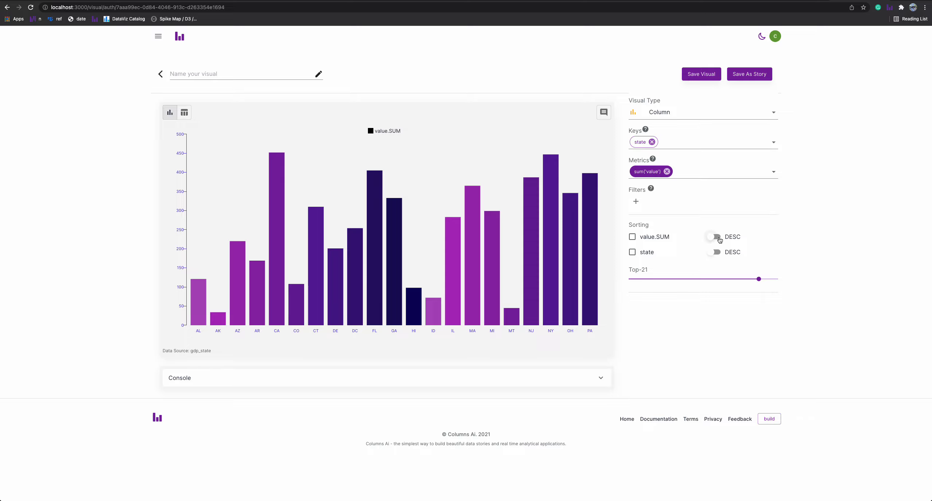
click(716, 237)
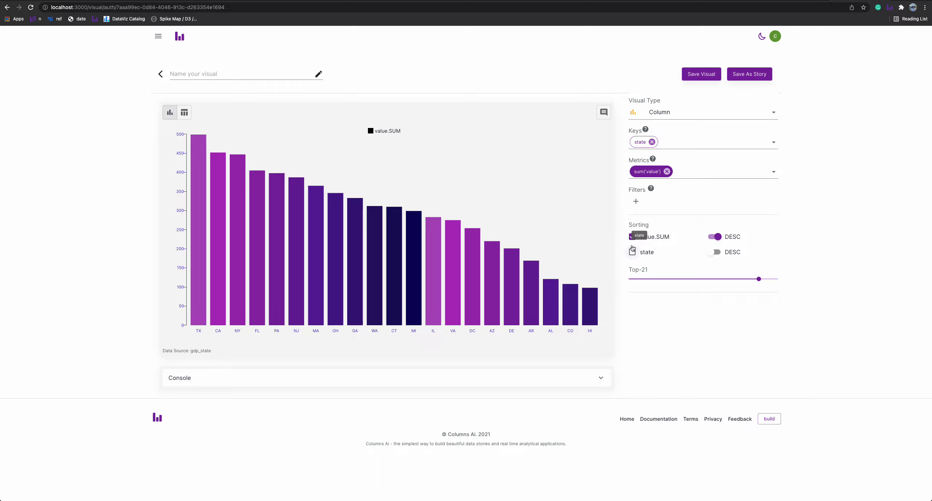
Add a chart annotation reading "Texas has largest GDP" with font size 25.
drag(604, 113, 343, 170)
drag(679, 139, 561, 139)
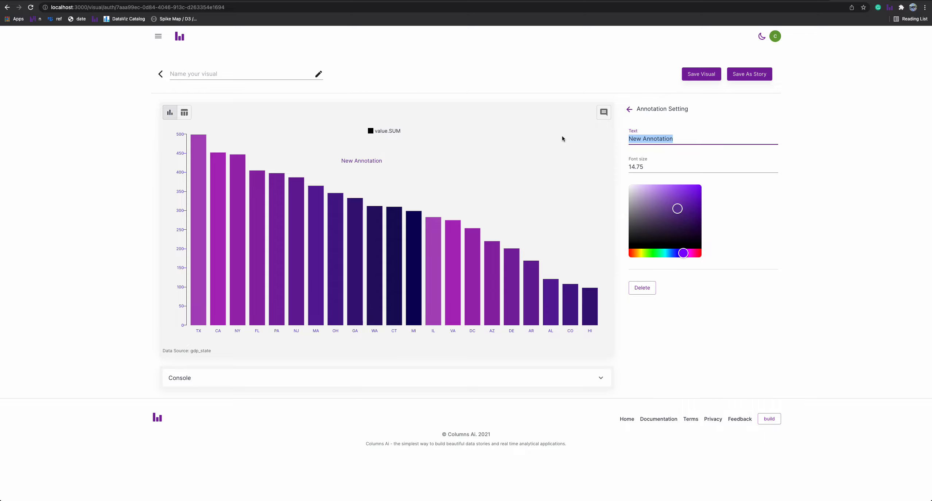
text(Texas has largest GDP)
key(Tab)
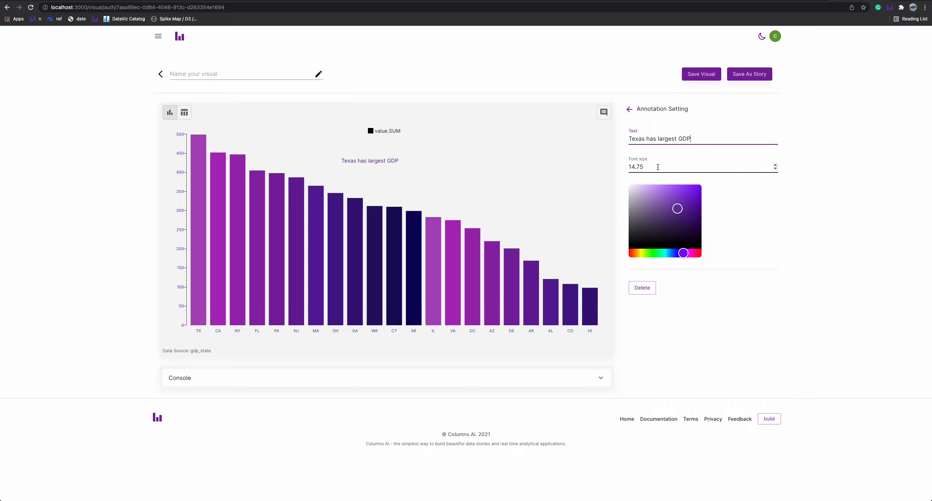
text(25)
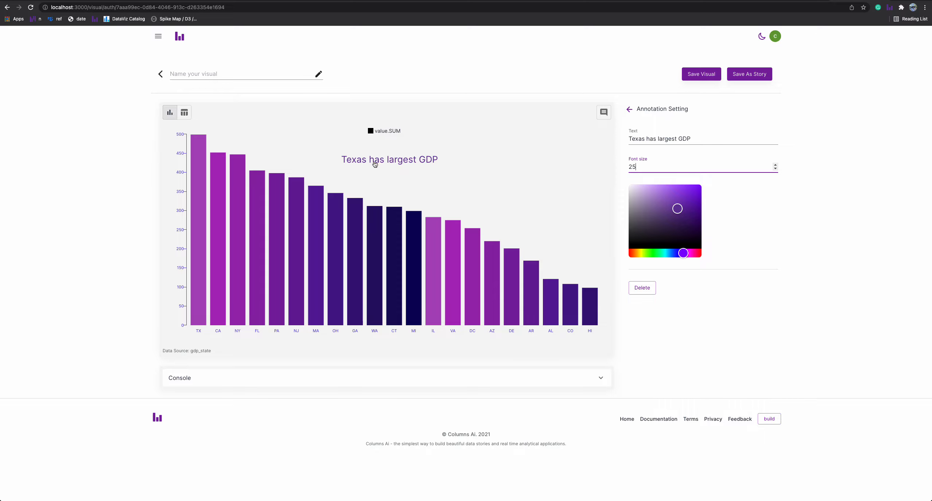
Colour the annotation red and move it slightly lower and to the right.
click(700, 254)
click(701, 189)
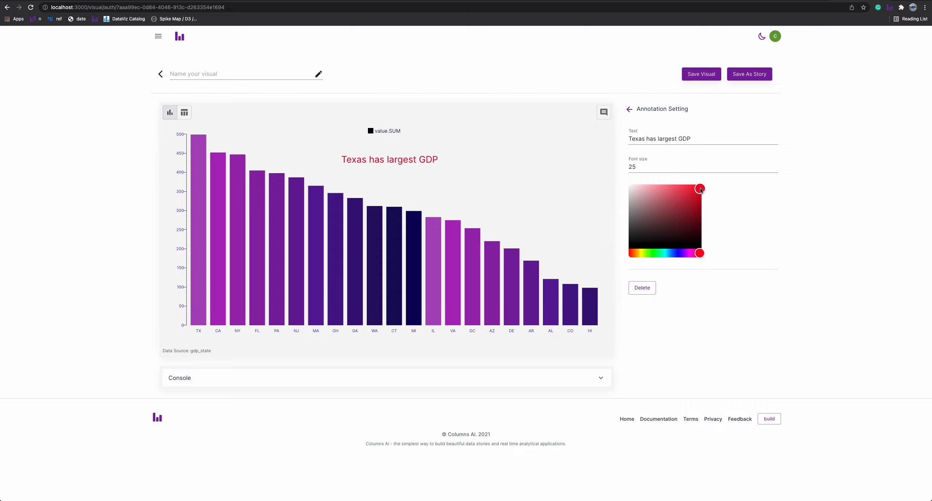
drag(401, 161, 440, 185)
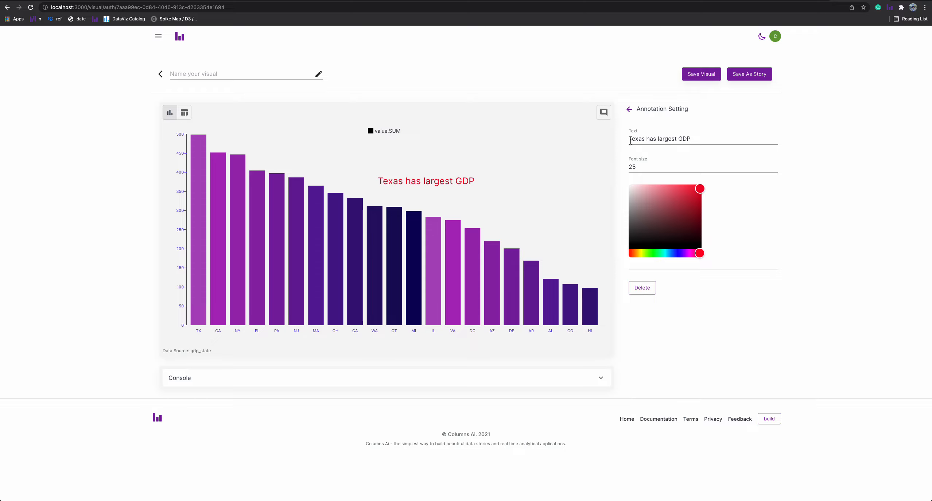
click(629, 109)
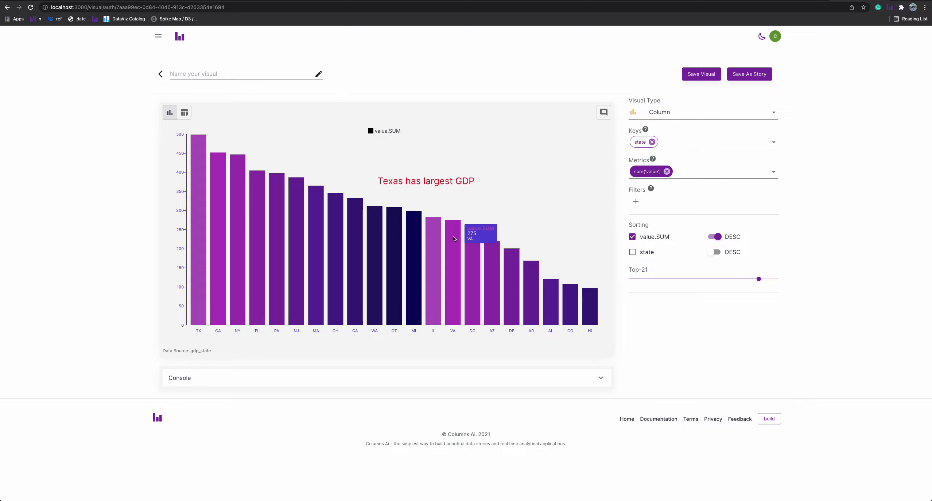
Switch the visual type to Map and set the Top limit to 23.
click(711, 112)
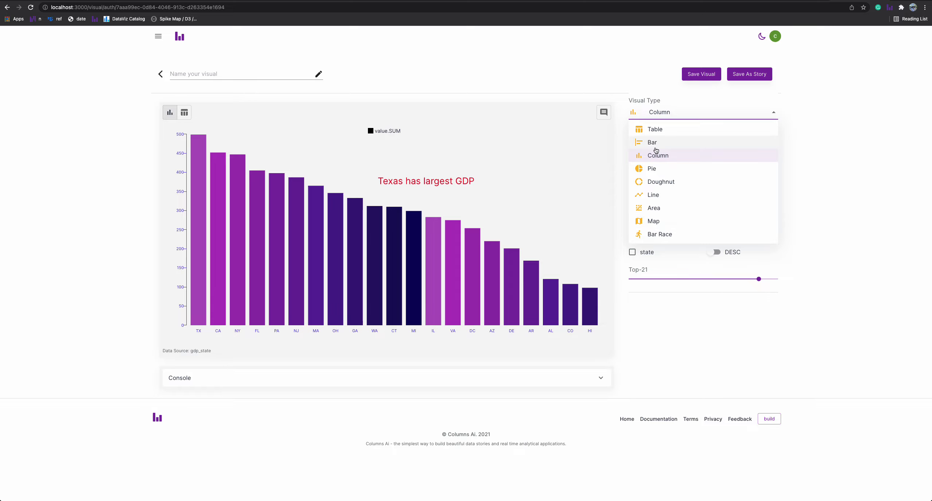
click(654, 223)
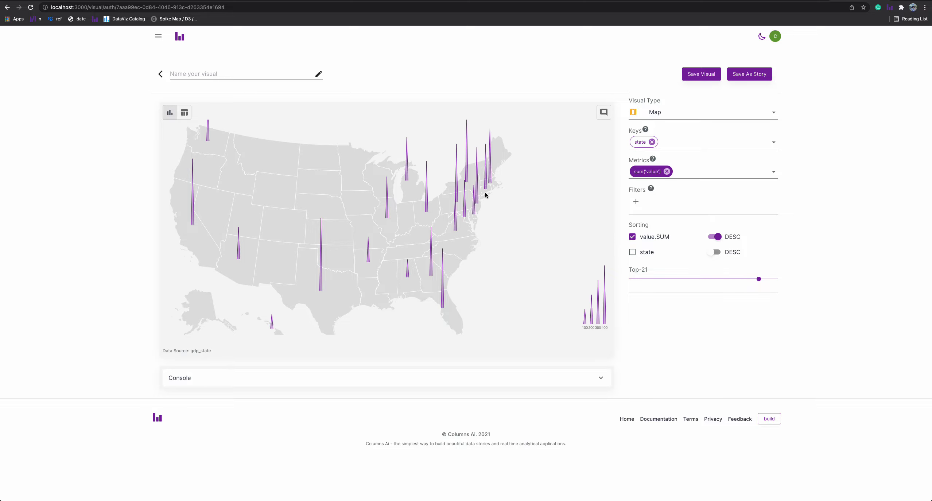
drag(758, 279, 720, 279)
key(Left)
key(Left)
key(Left)
key(Left)
key(Left)
drag(771, 282, 778, 281)
Name the visual "my data works" and save it as a story.
click(212, 78)
text(my data )
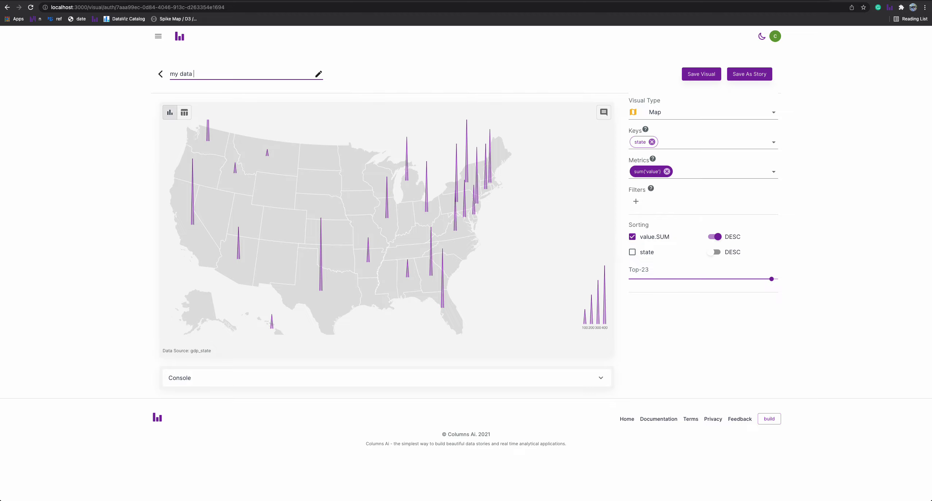
text(iworks)
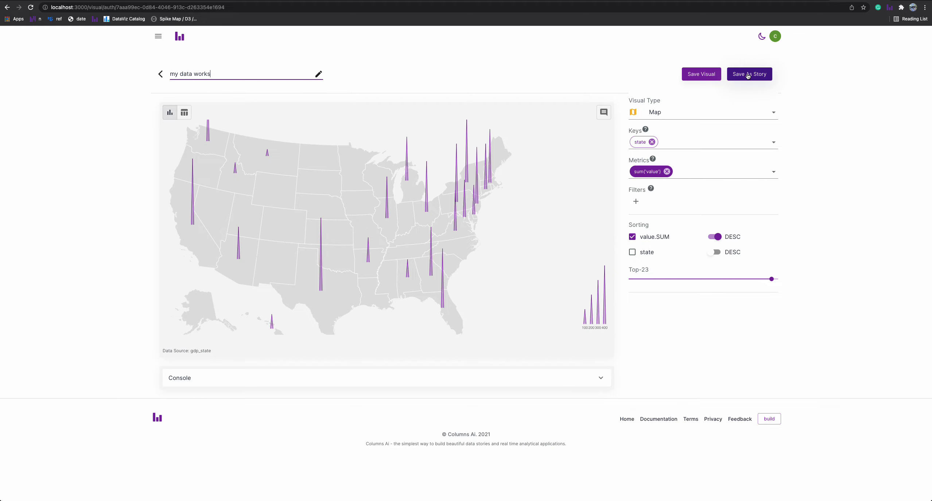
click(747, 76)
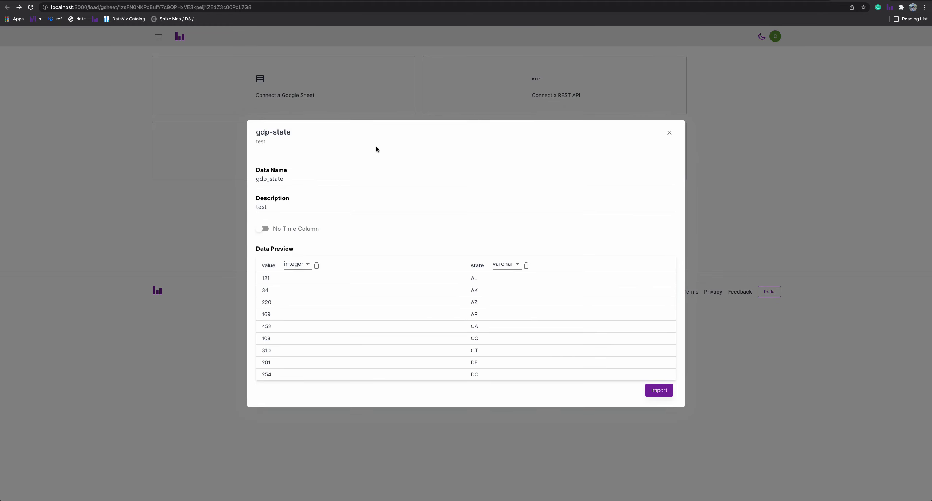
Open the Story dashboard and preview the "story of my data works" story.
click(198, 106)
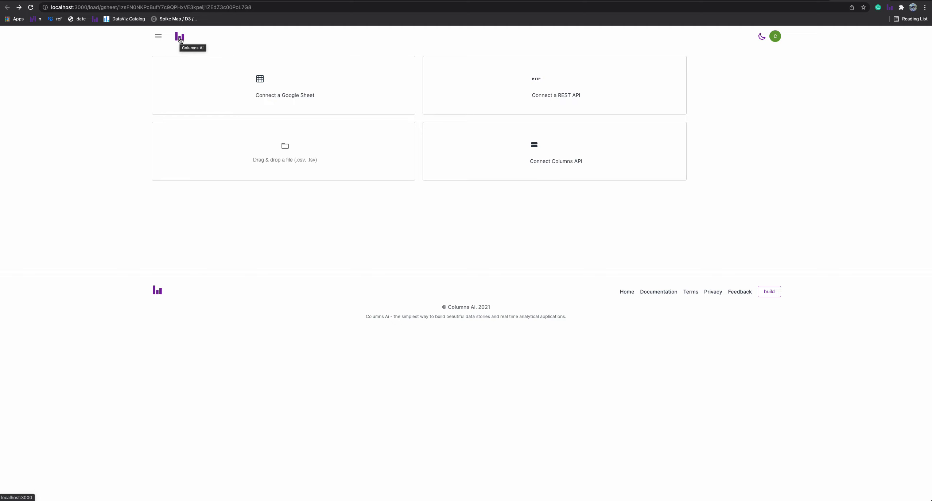
click(159, 36)
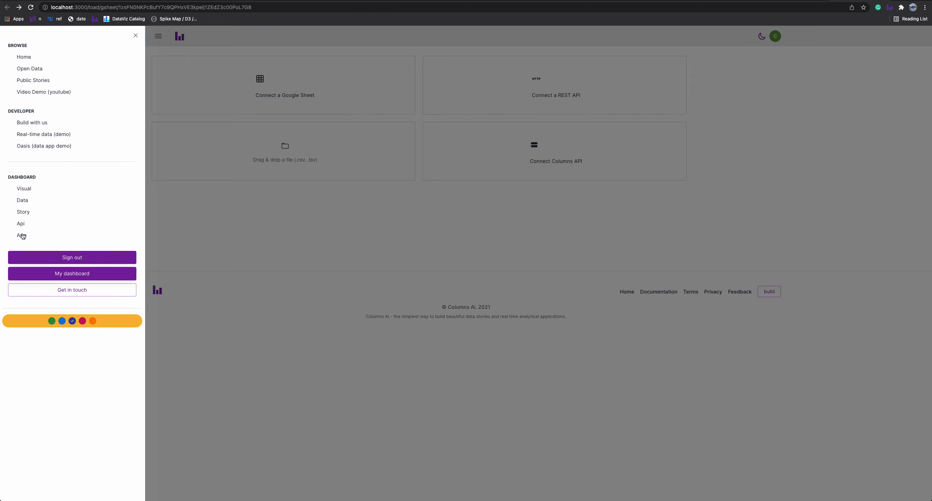
click(24, 211)
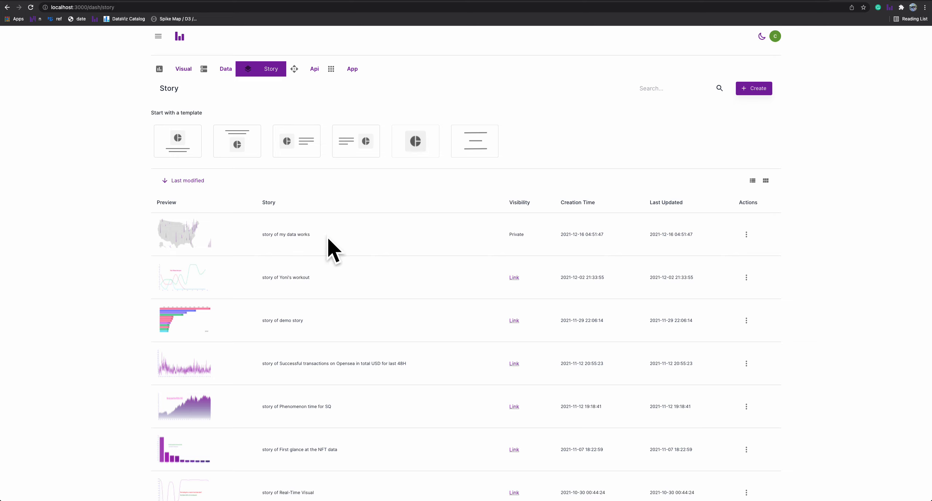
click(450, 235)
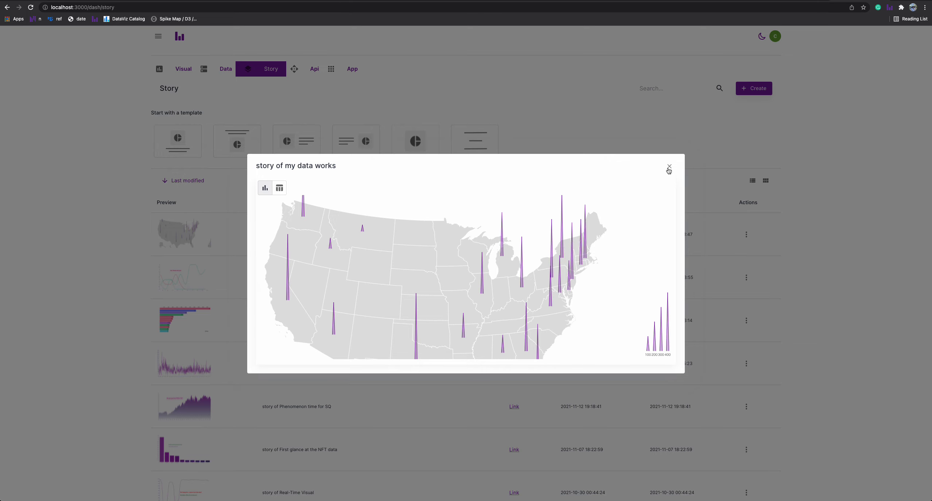
click(668, 166)
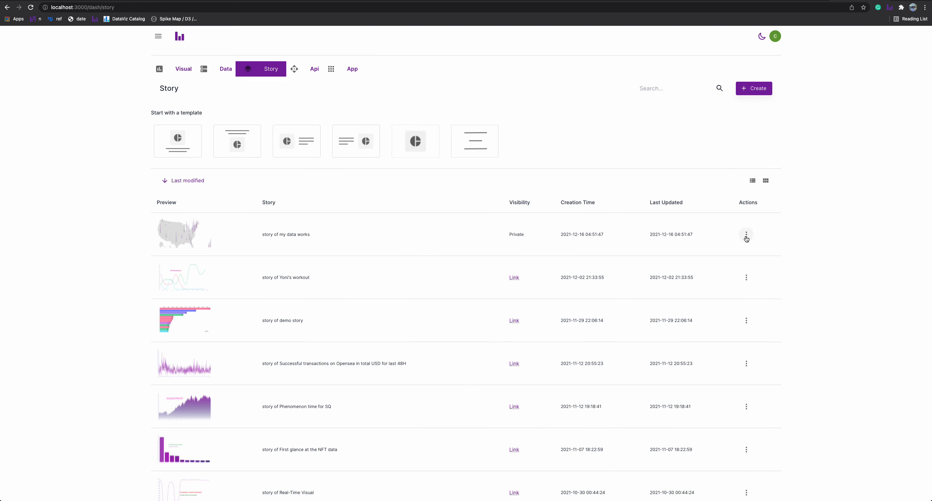
Share the "story of my data works" story publicly and copy its link.
click(746, 237)
click(772, 280)
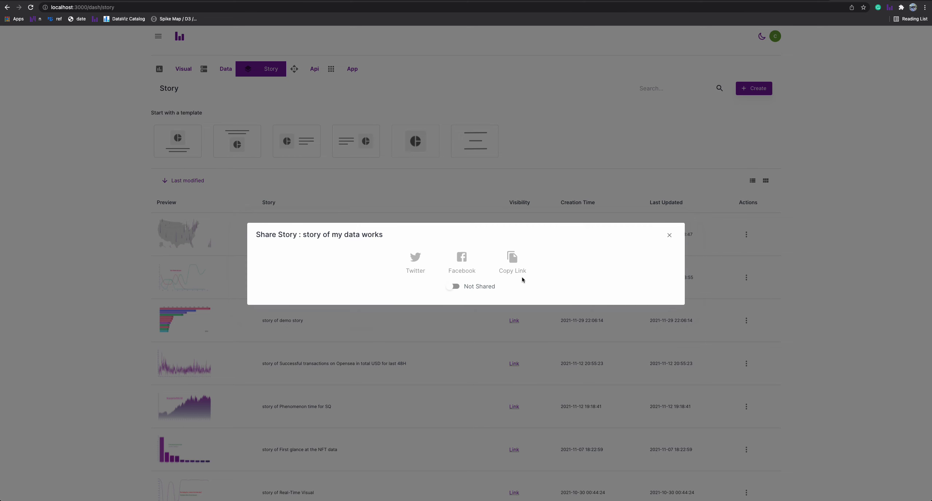
click(455, 290)
click(513, 261)
Open the copied story link in the browser with localhost:3000 replaced by columns.ai.
click(225, 7)
text(http://localhost:3000/story/c0b2c435-ae43-45ff-8ea6-616f92ae8f52)
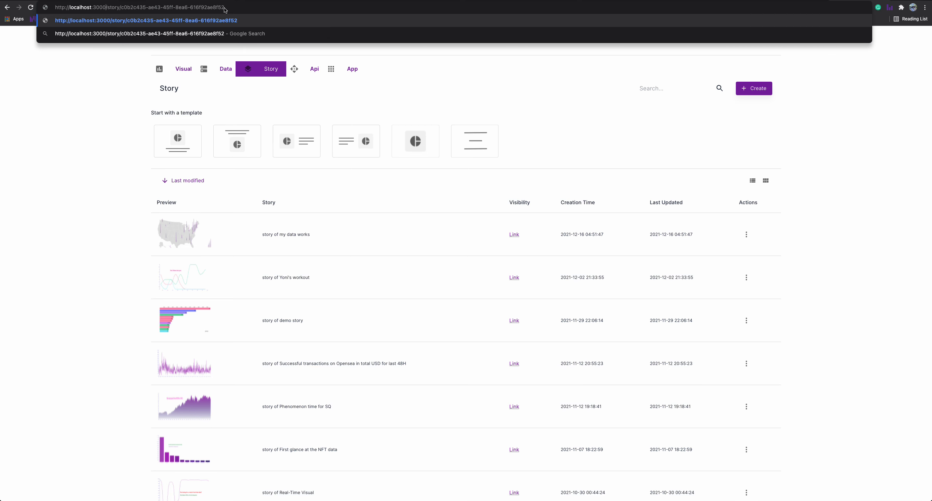
key(BackSpace)
key(BackSpace)
key(BackSpace)
key(BackSpace)
key(BackSpace)
key(BackSpace)
key(BackSpace)
key(BackSpace)
key(BackSpace)
key(BackSpace)
key(BackSpace)
key(BackSpace)
key(BackSpace)
key(BackSpace)
text(columns.)
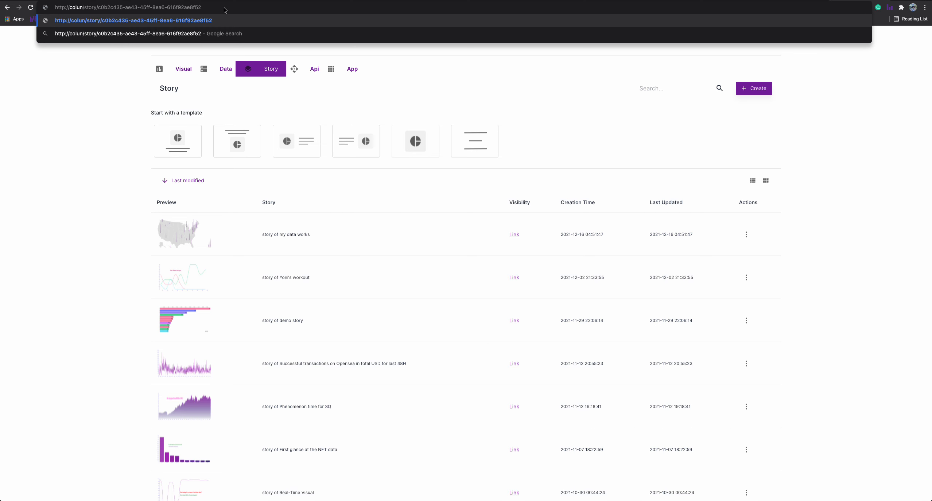
text(ai)
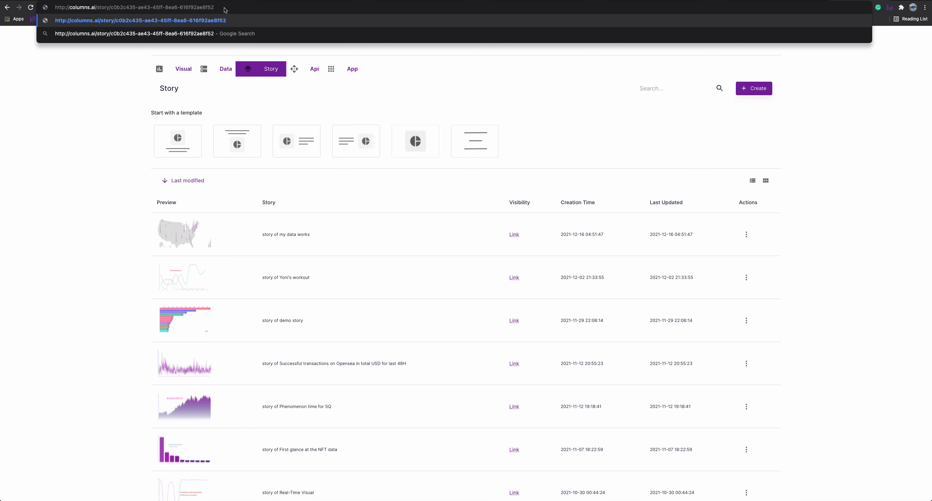
key(Return)
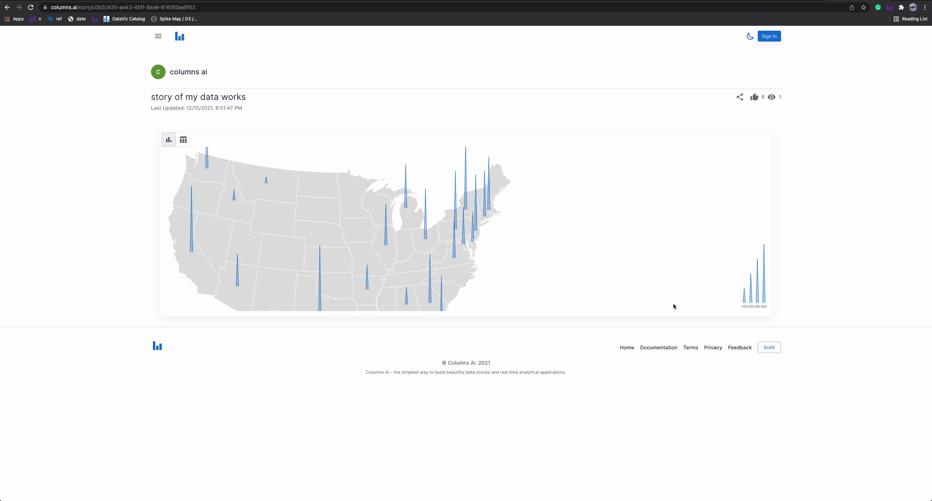